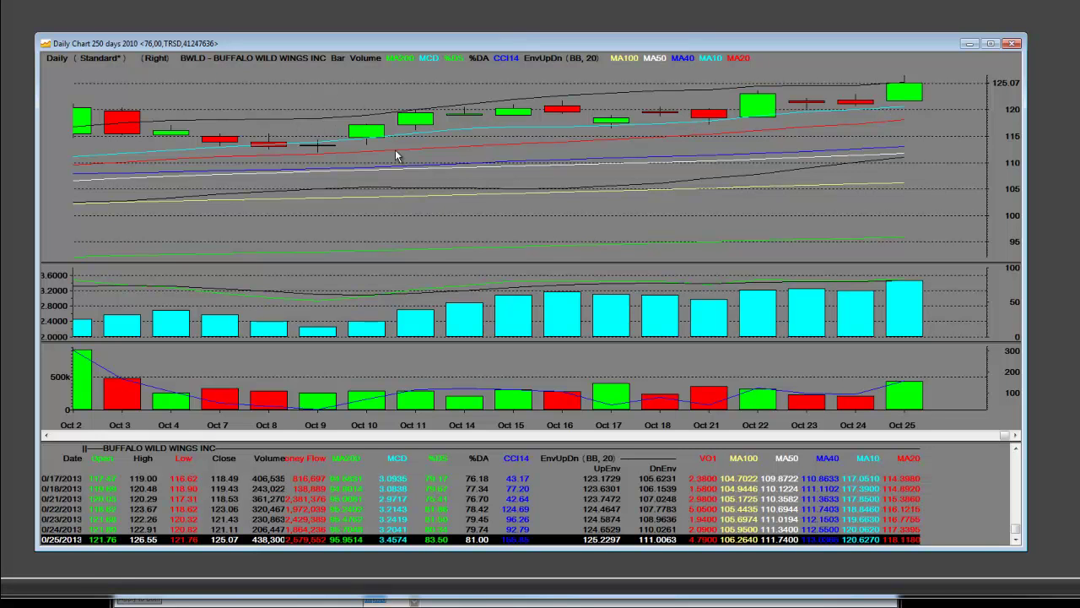
- Widen the BWLD daily chart to February–October and draw trend lines at the latest high and along the October, late-August and July pullbacks
left_click(494, 167)
scroll(493, 162, "down", 3)
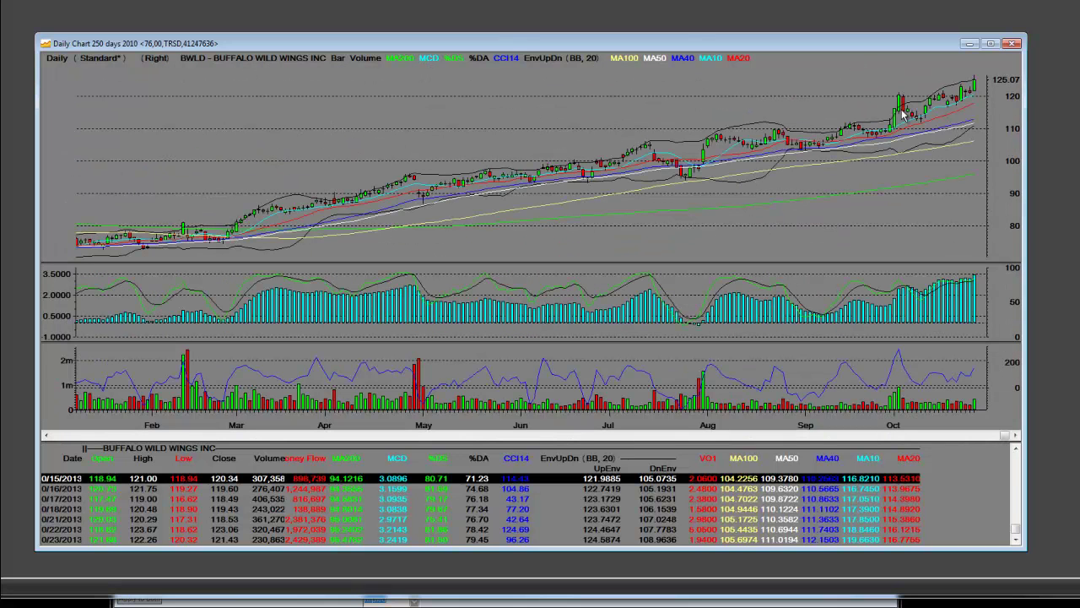
right_click(645, 221)
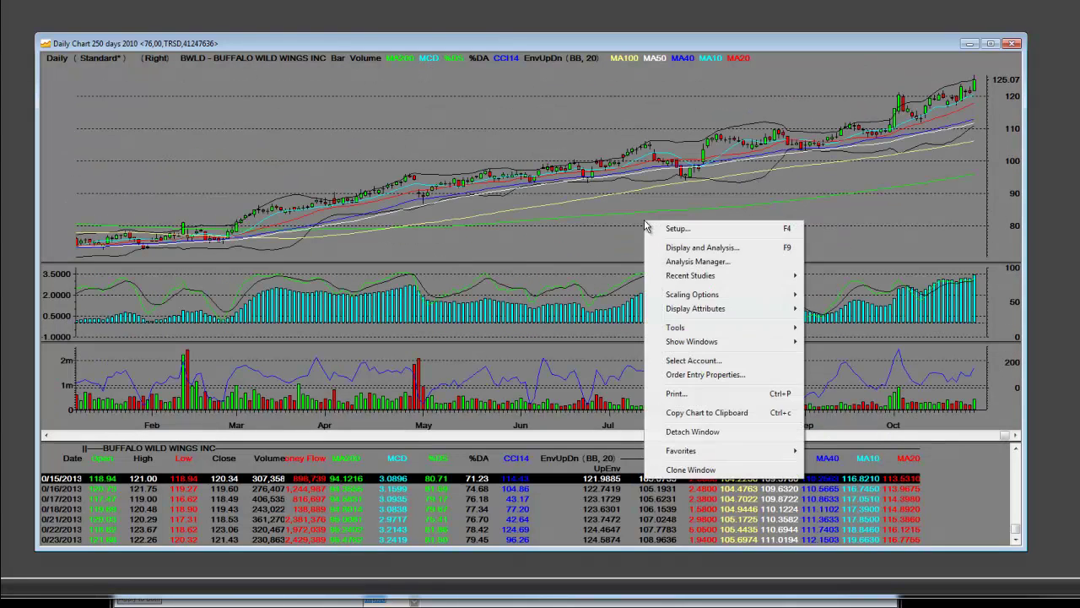
mouse_move(707, 330)
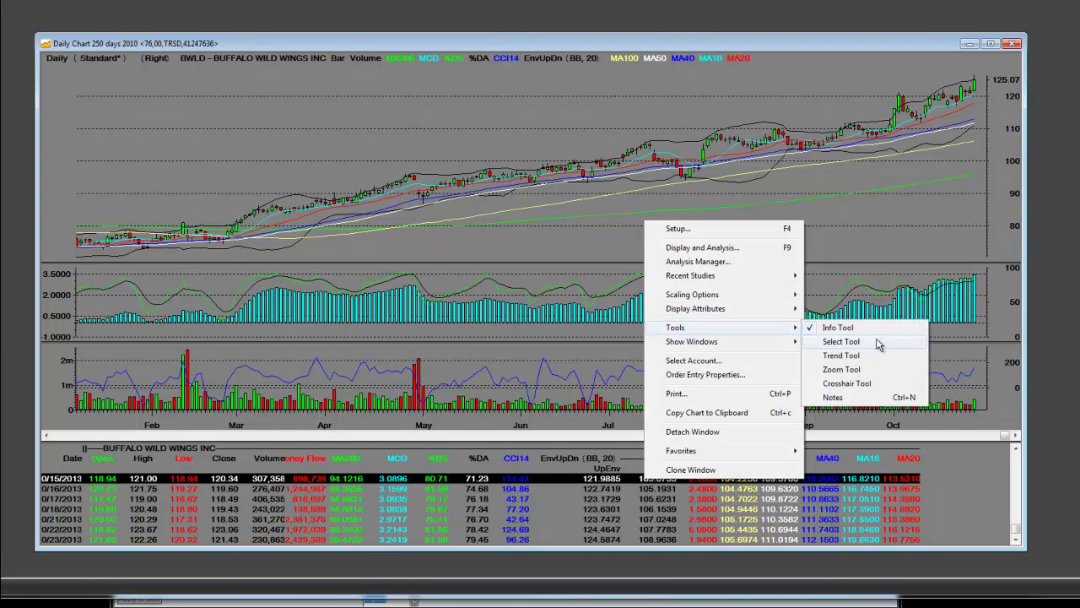
left_click(856, 357)
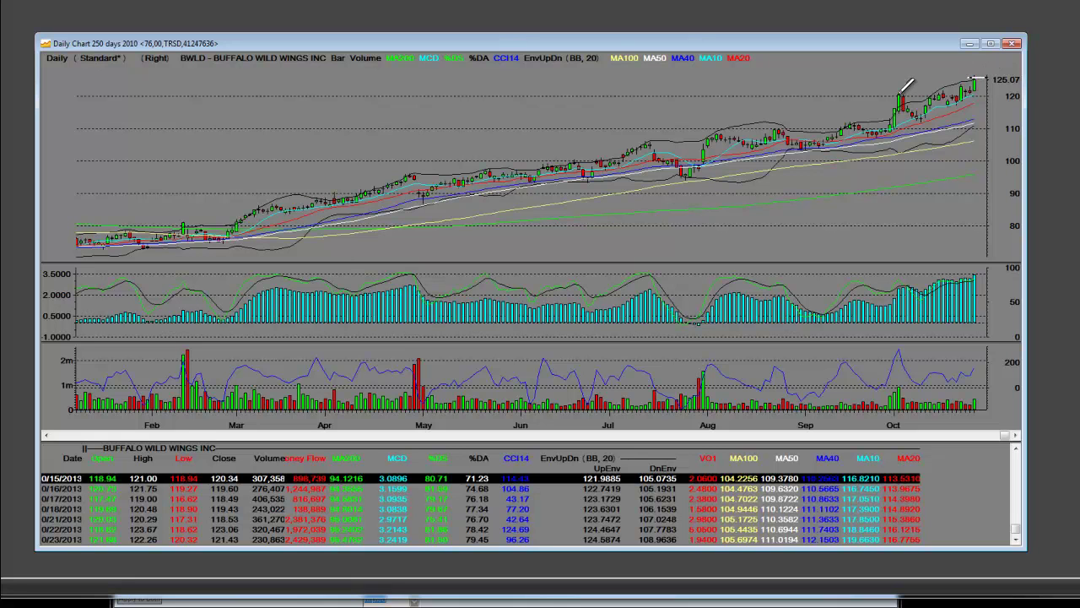
left_click_drag(900, 98, 924, 127)
left_click_drag(778, 128, 807, 150)
left_click_drag(653, 141, 685, 175)
- Zoom the daily chart in on September 13 to October 25 and select the 10/25/2013 row in the data table
right_click(684, 109)
mouse_move(723, 217)
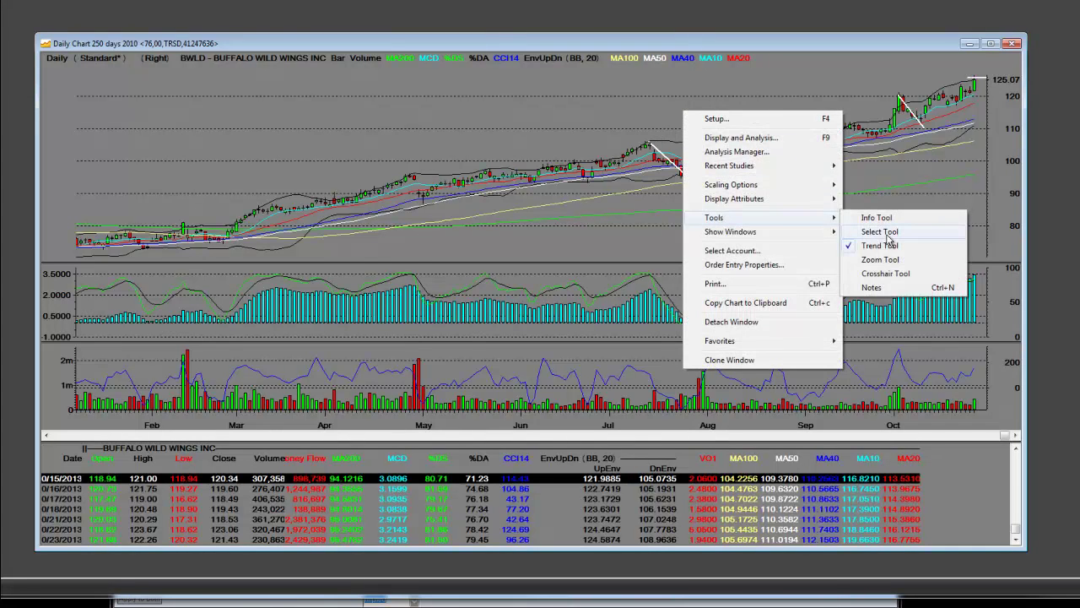
left_click(897, 262)
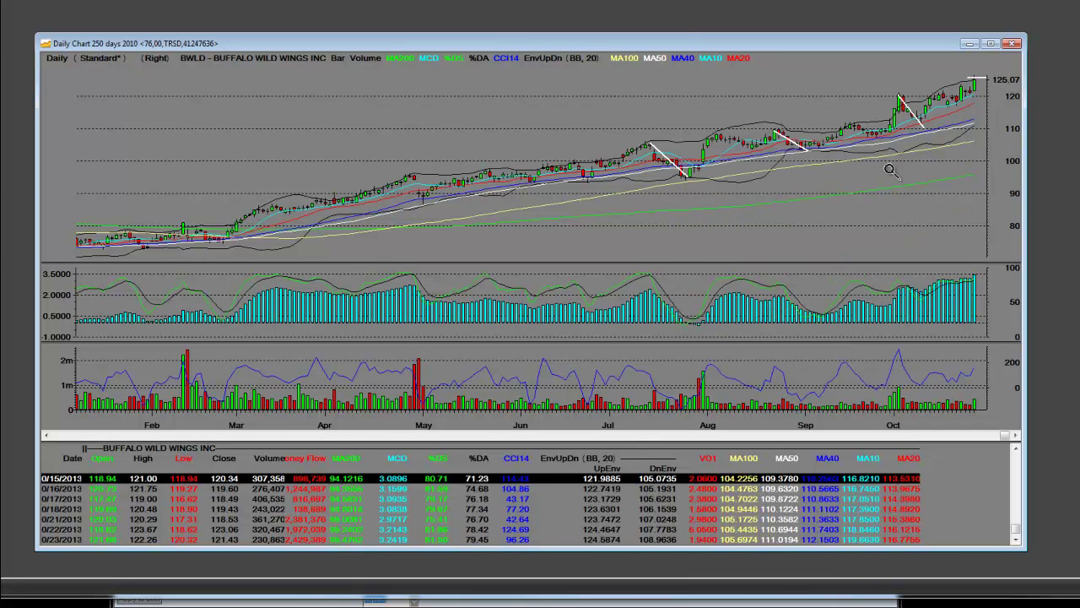
left_click(1010, 67)
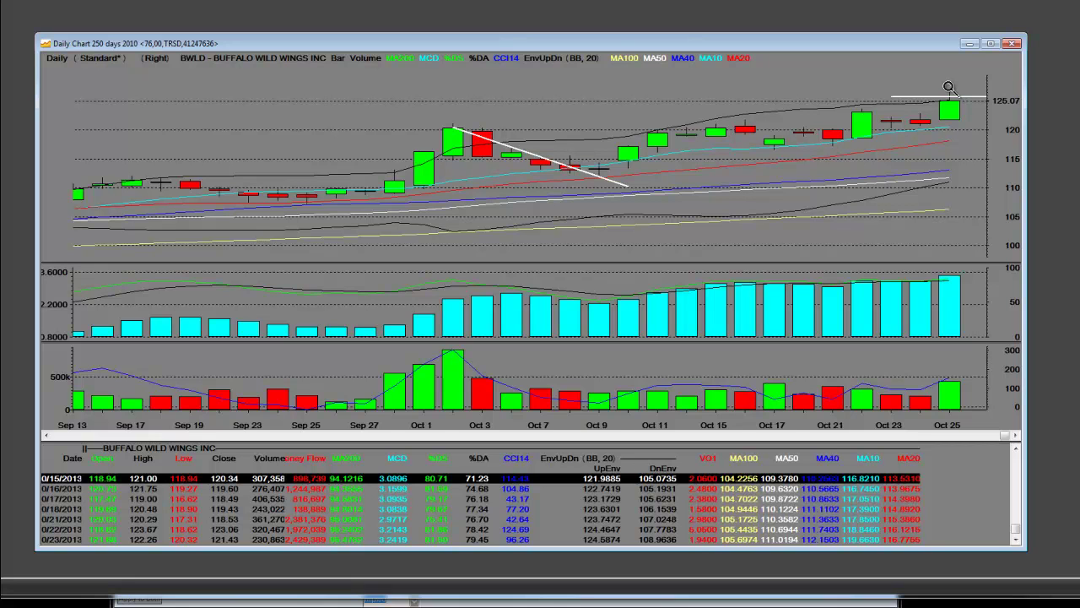
left_click(1016, 538)
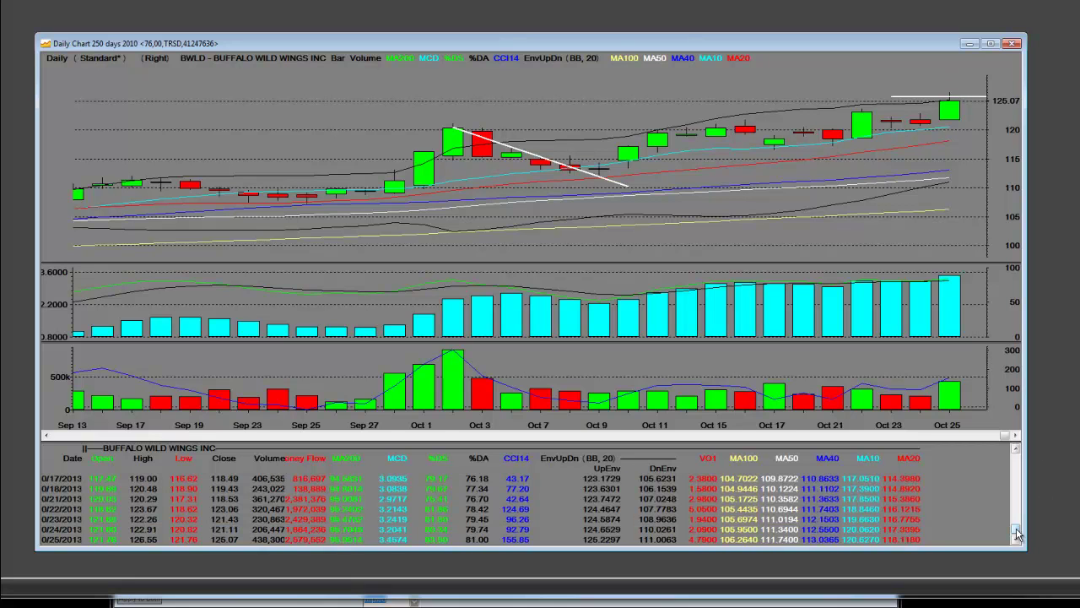
left_click(434, 540)
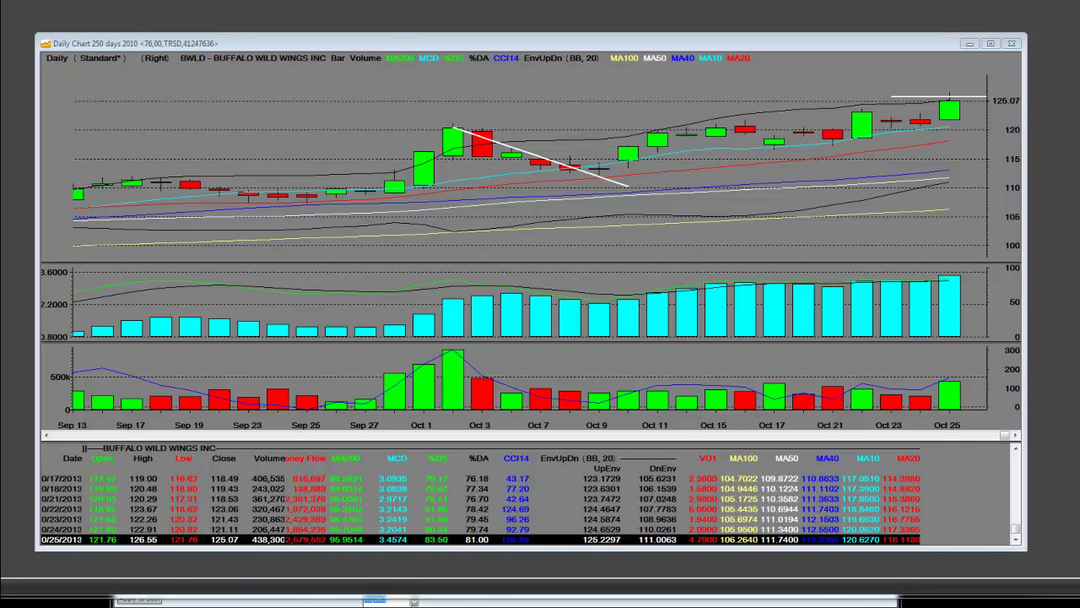
- Switch to the browser, look over the StockMarketFunding home page, and open and review its Free Trial page
key("alt+Tab")
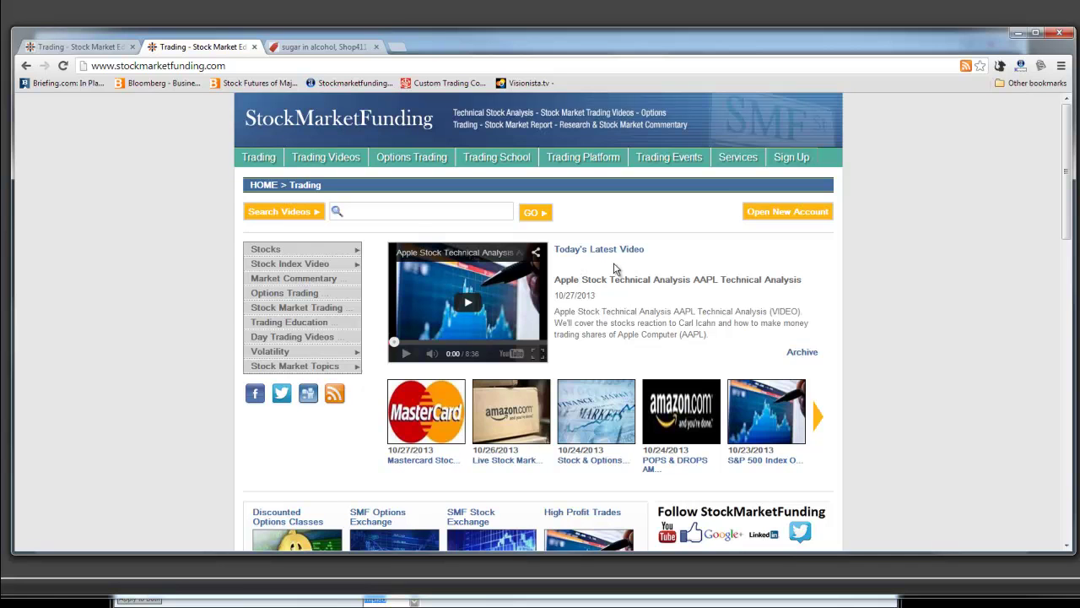
scroll(614, 270, "down", 3)
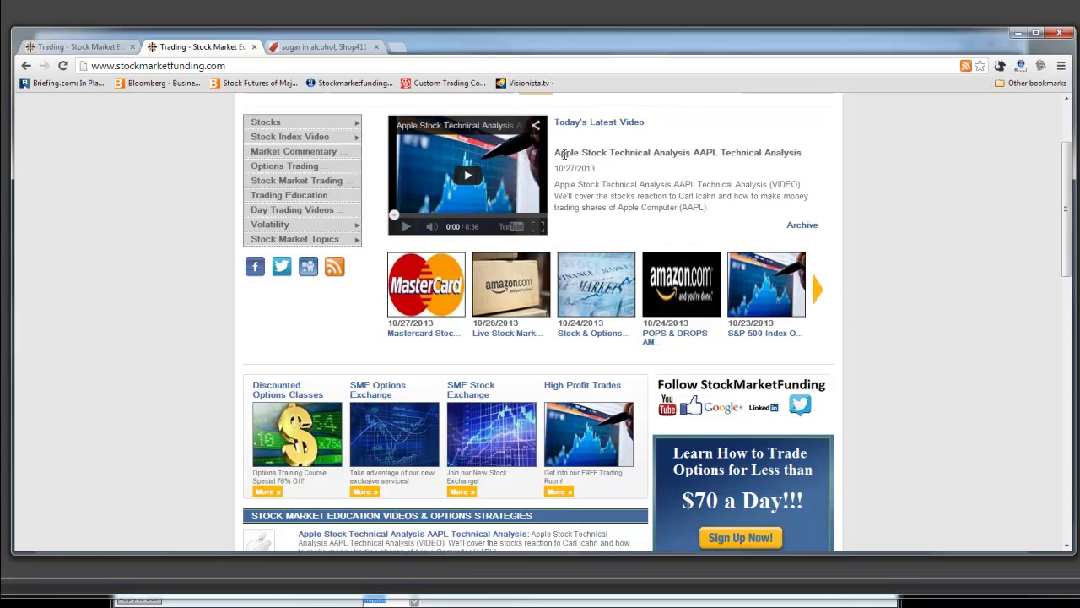
scroll(675, 253, "up", 3)
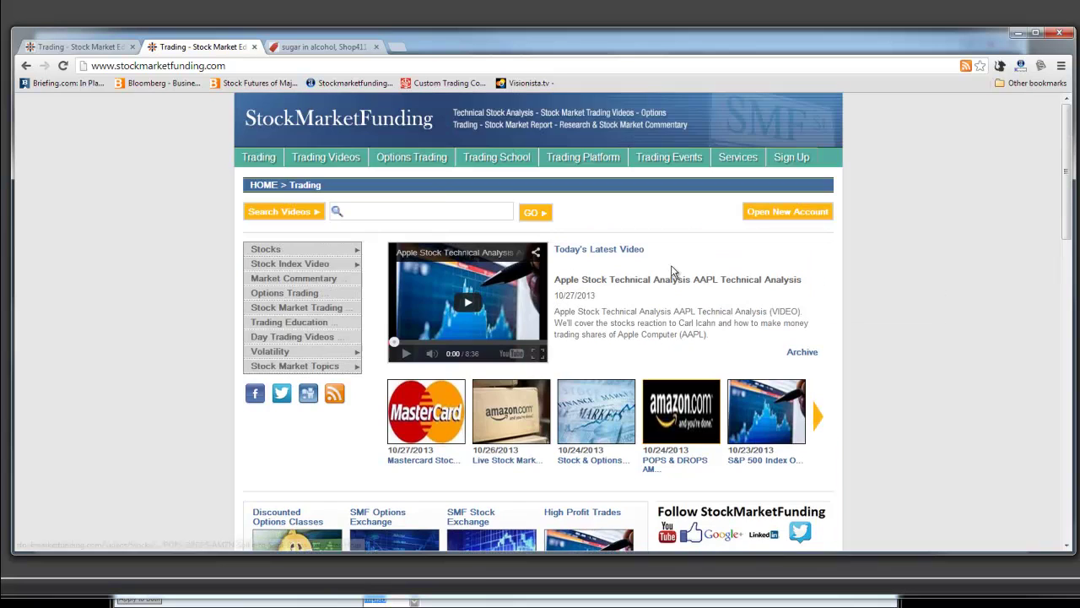
mouse_move(258, 158)
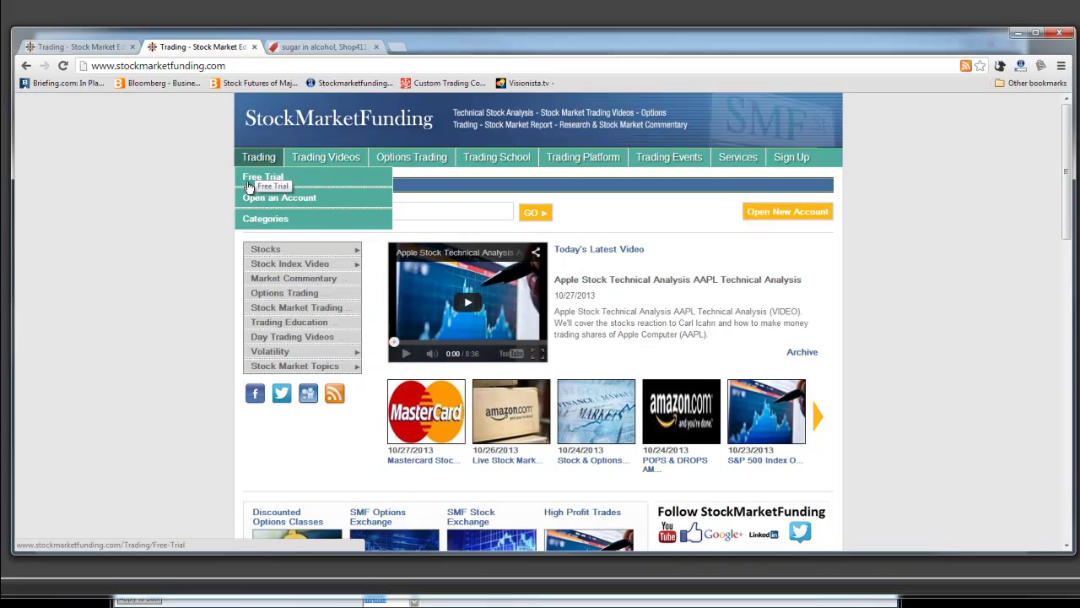
left_click(290, 179)
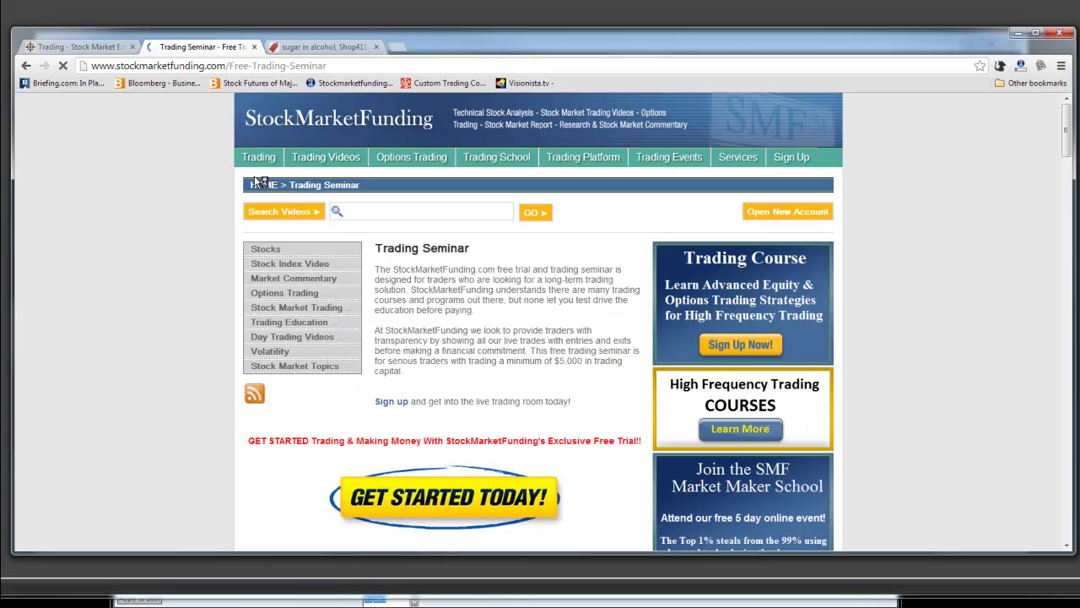
scroll(460, 338, "down", 2)
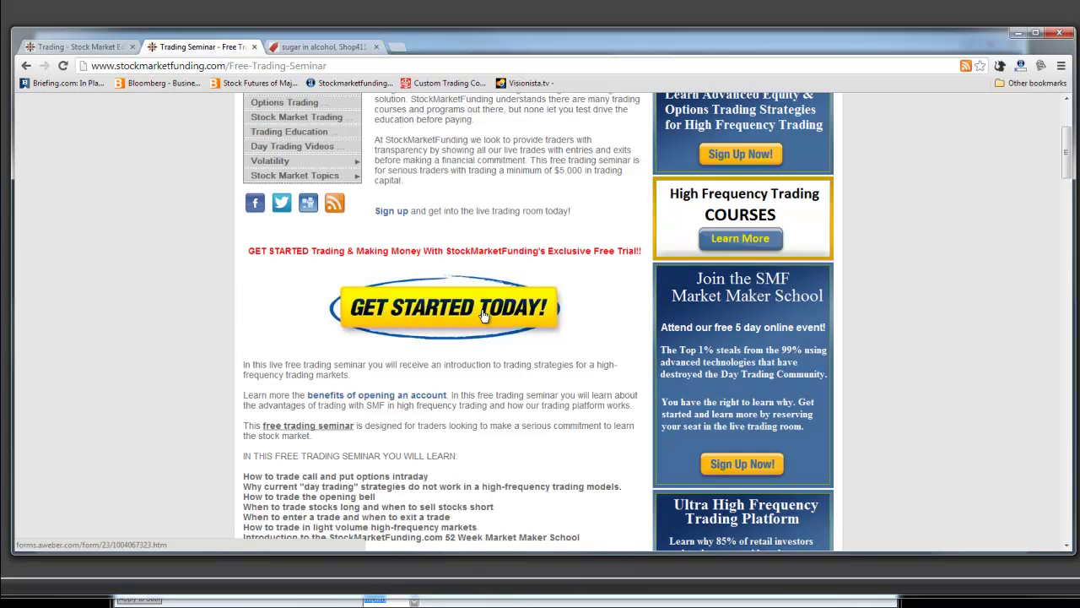
scroll(485, 315, "up", 2)
- Open the Open an Account page and read through its videos, account benefits and pattern day trading rule section
mouse_move(264, 162)
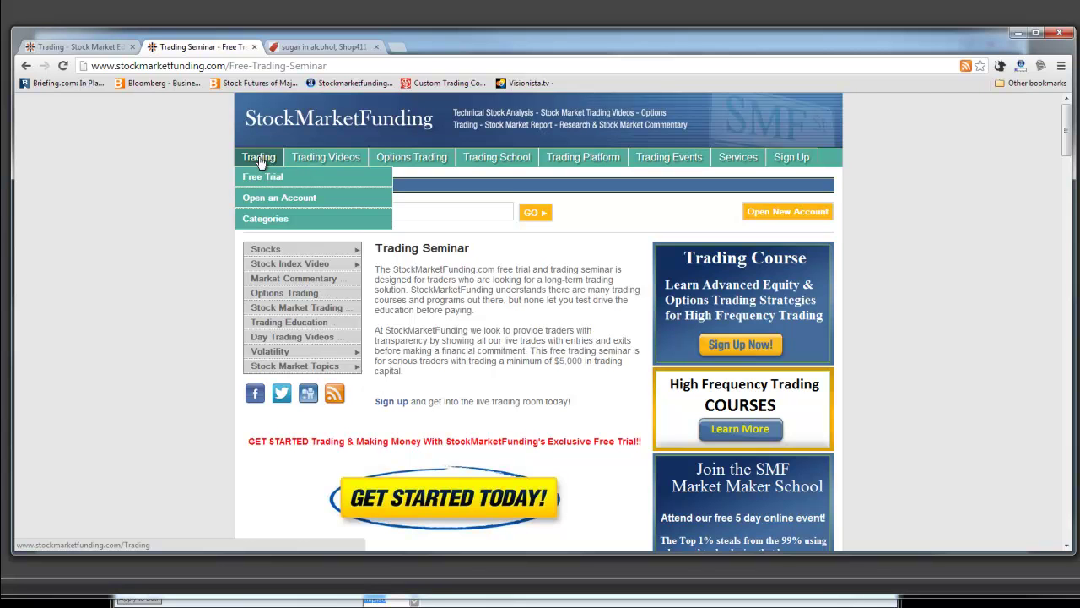
left_click(263, 197)
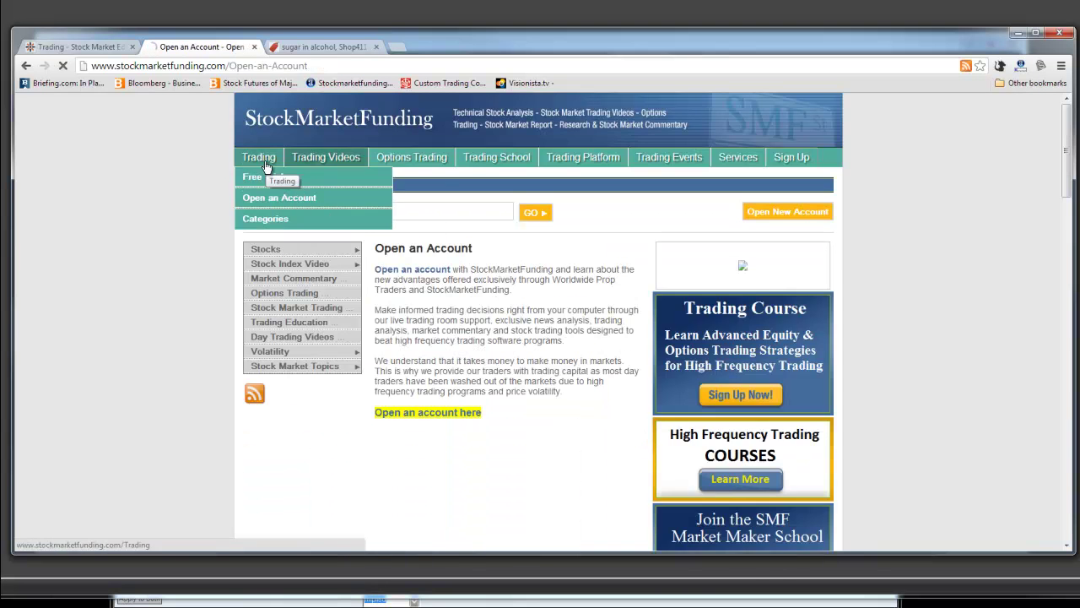
scroll(529, 341, "down", 2)
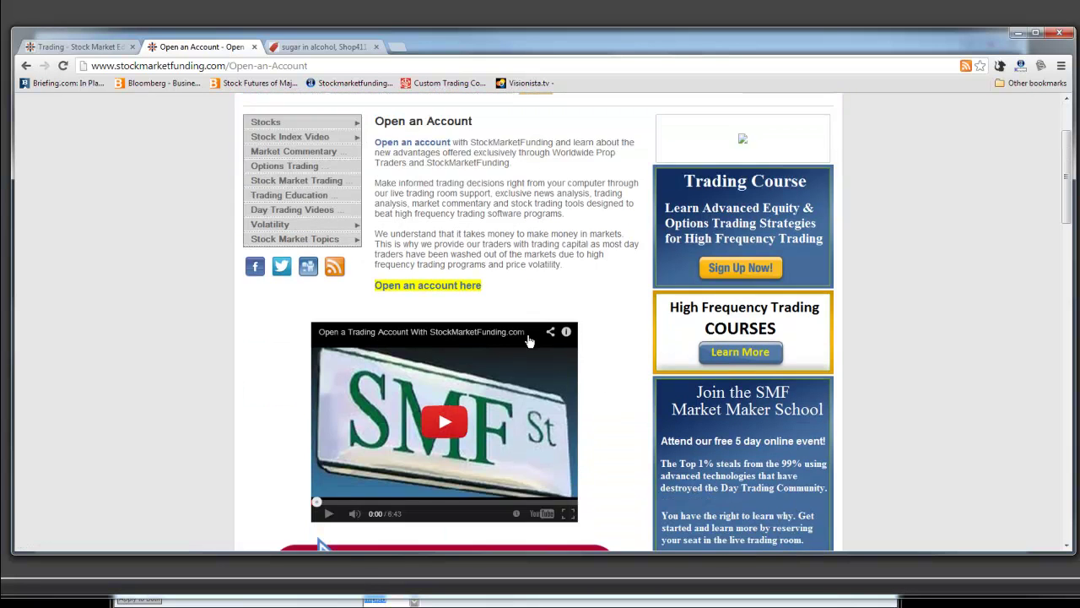
scroll(529, 341, "down", 1)
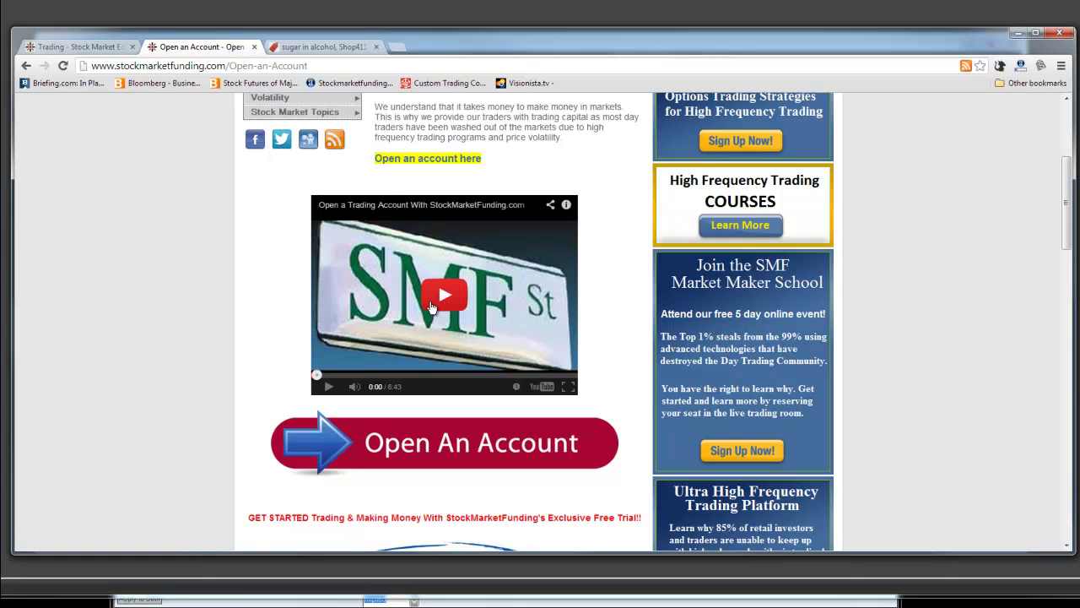
scroll(432, 303, "down", 3)
scroll(431, 306, "down", 2)
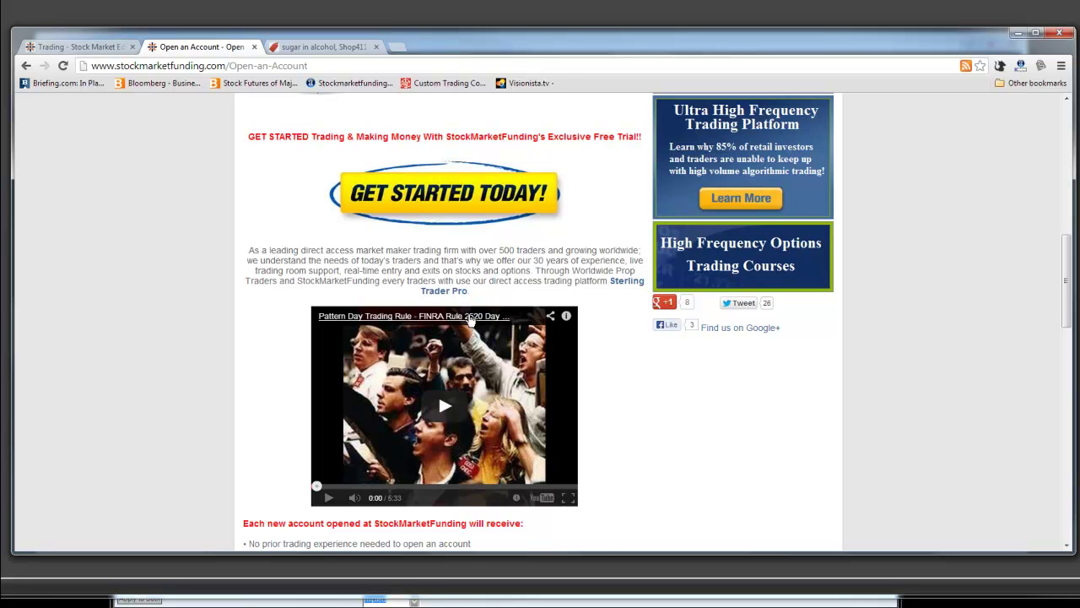
scroll(470, 320, "down", 2)
scroll(470, 321, "down", 2)
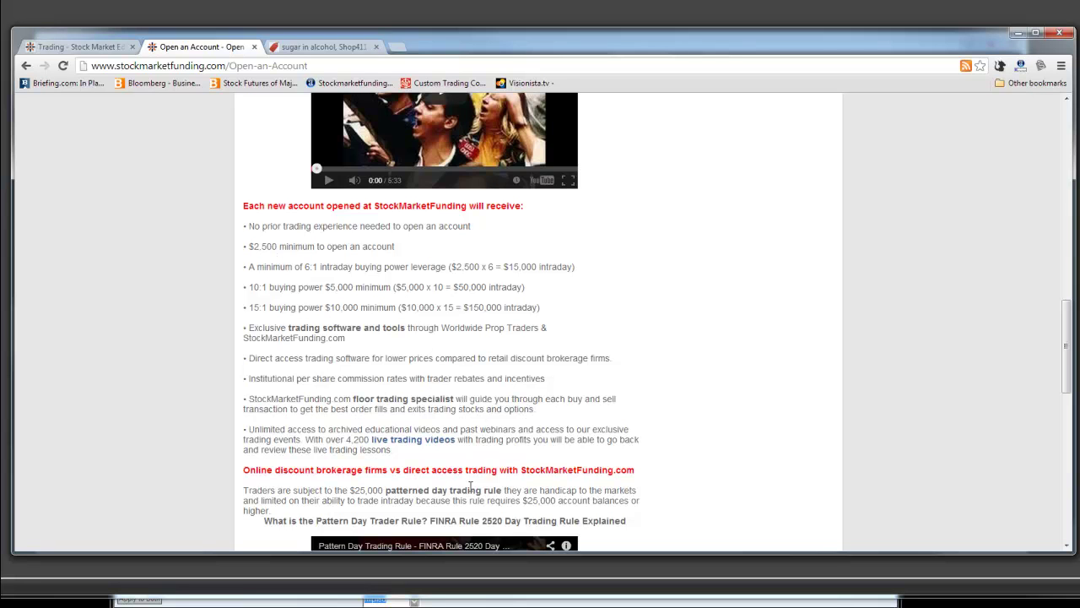
scroll(709, 346, "down", 3)
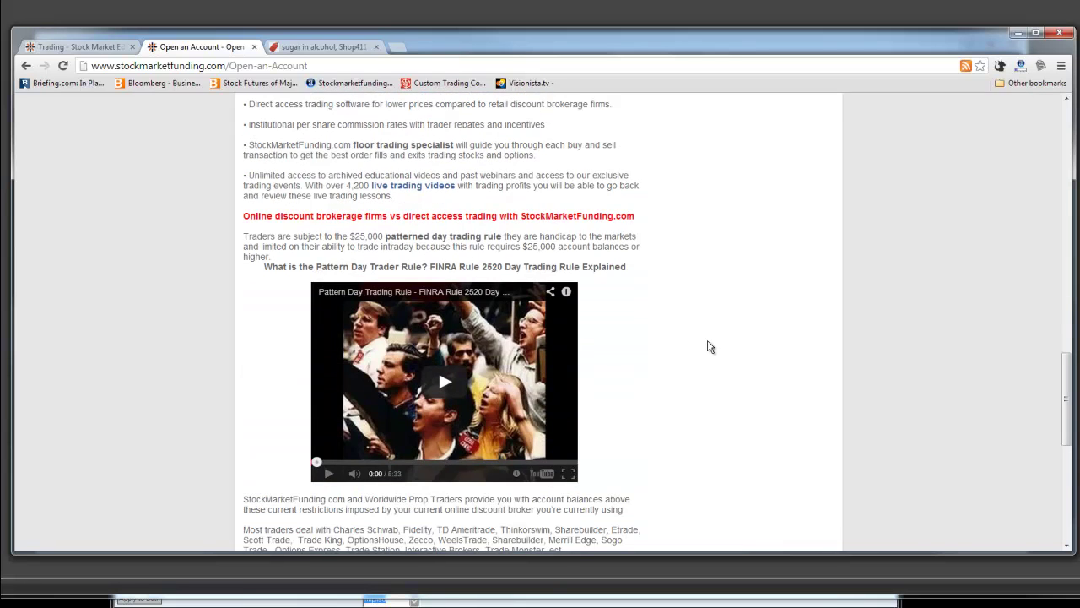
scroll(708, 346, "up", 13)
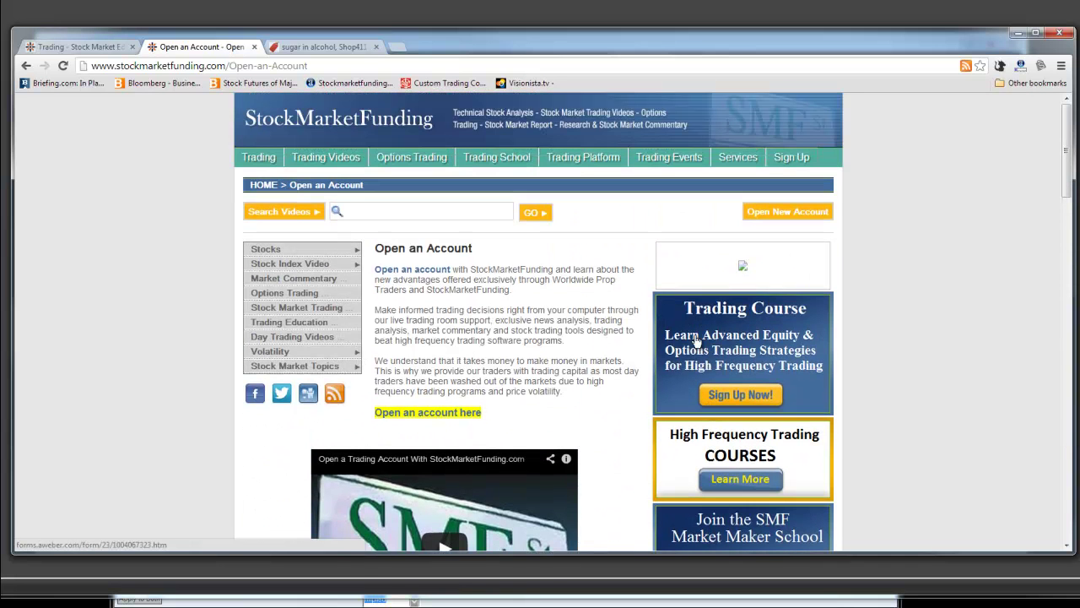
- Go to the site's Trading page and look over its latest videos and featured offers
left_click(256, 160)
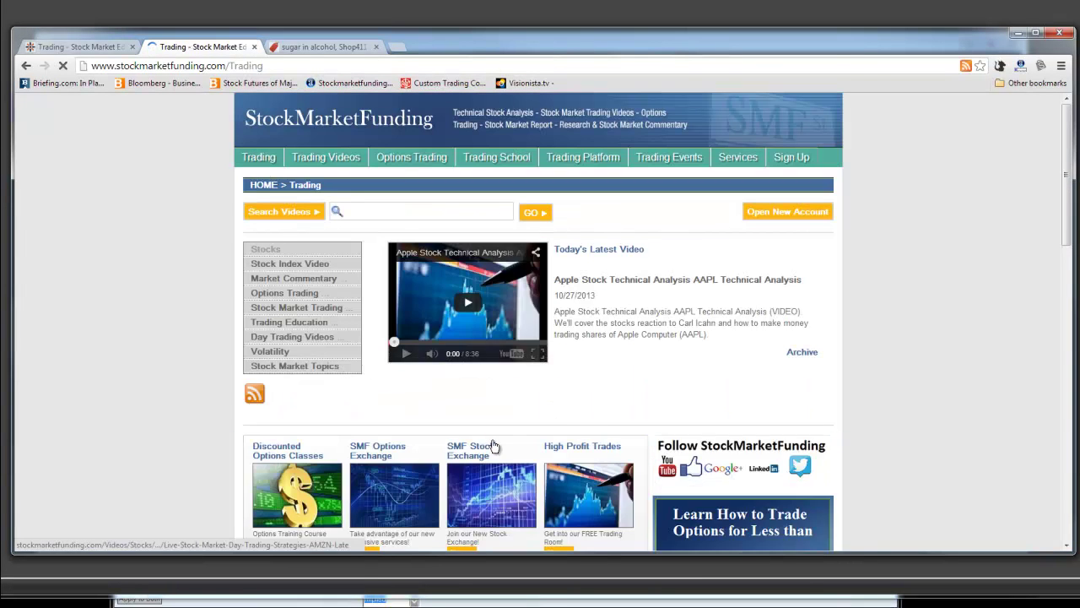
scroll(501, 382, "down", 2)
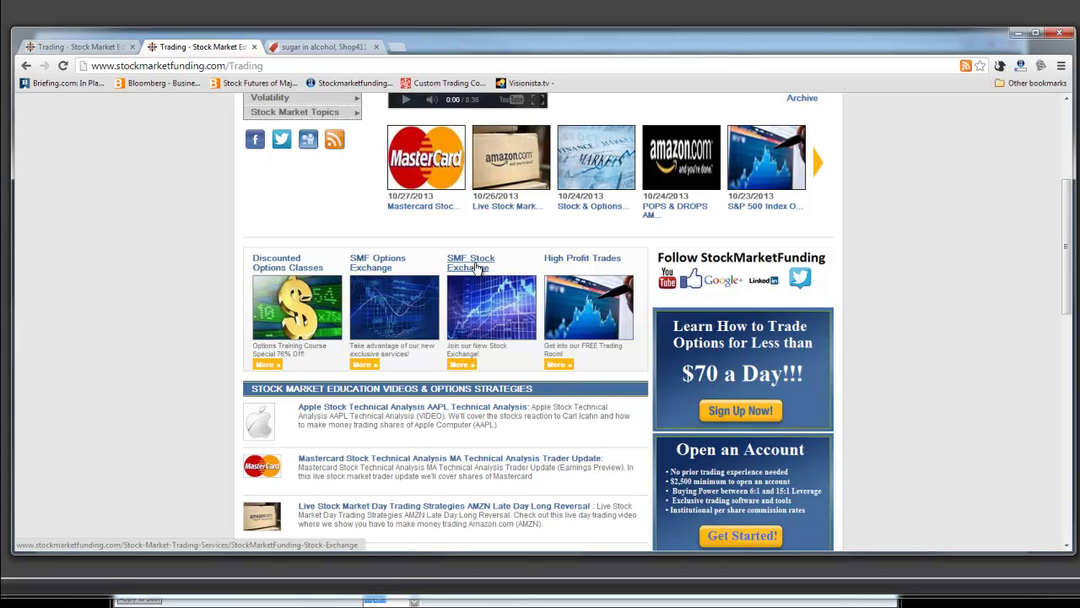
- Return to the BWLD 800 Weekly chart, view its full history since 2003, and zoom in on July to October 2013
left_click(1019, 33)
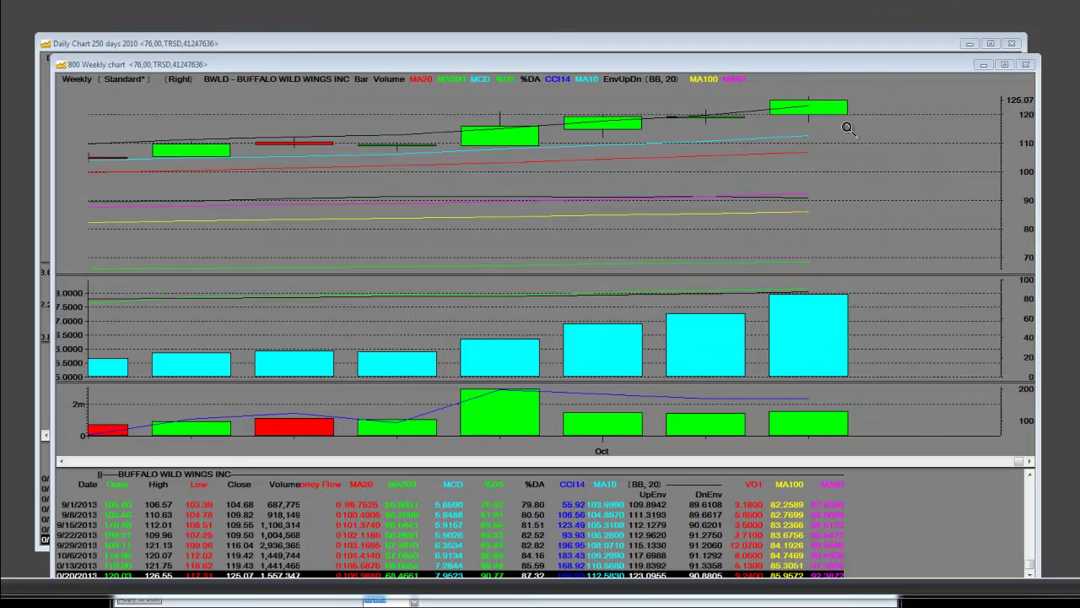
left_click(760, 152)
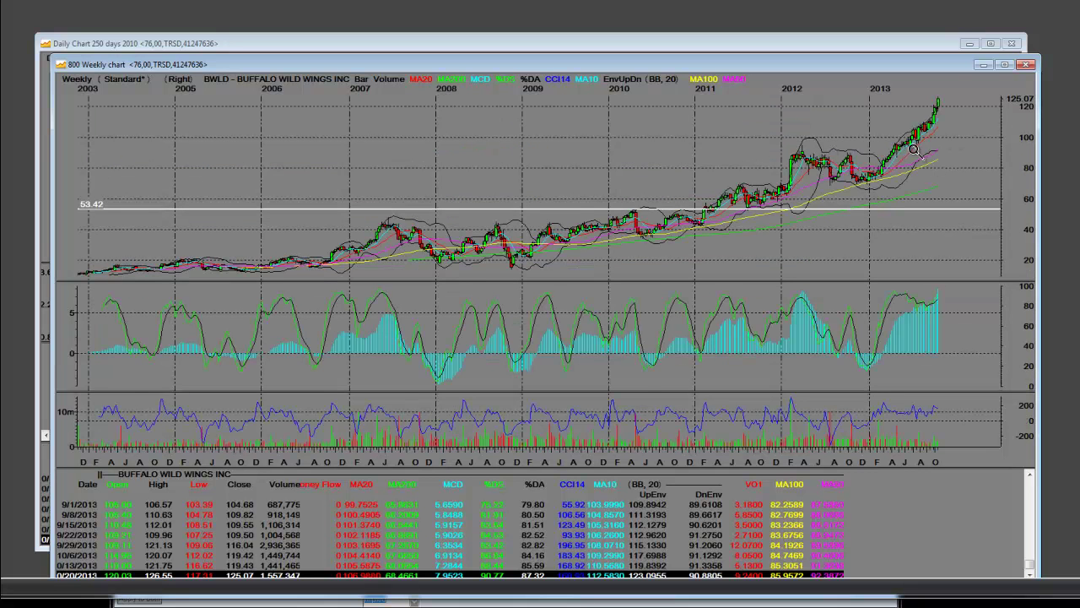
left_click(954, 90)
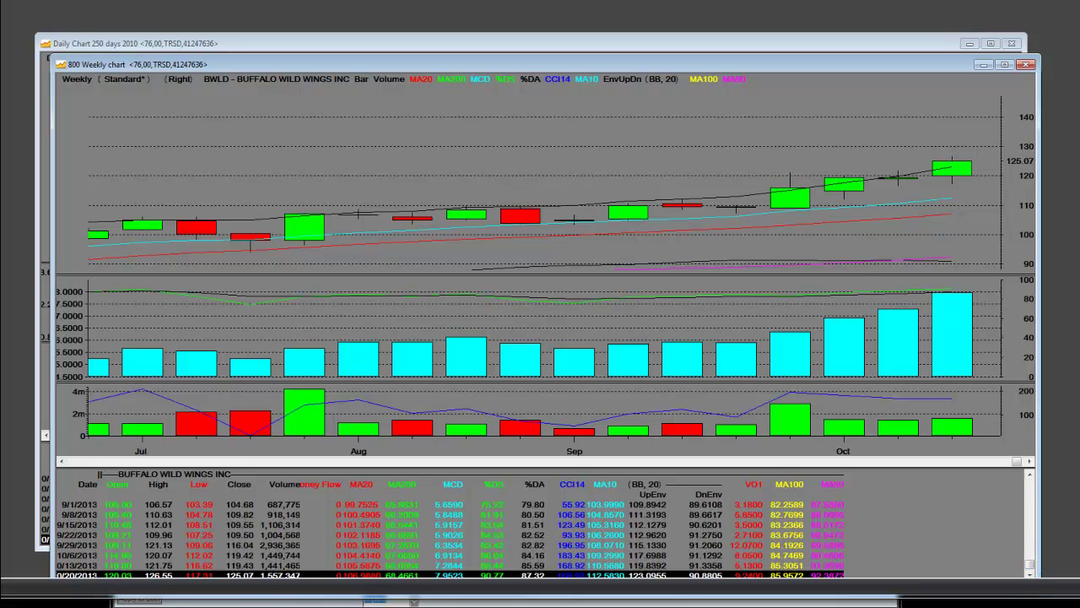
- Switch to the Briefing.com page, review the Buffalo Wild Wings earnings calendar, and minimize the browser window
key("alt+Tab")
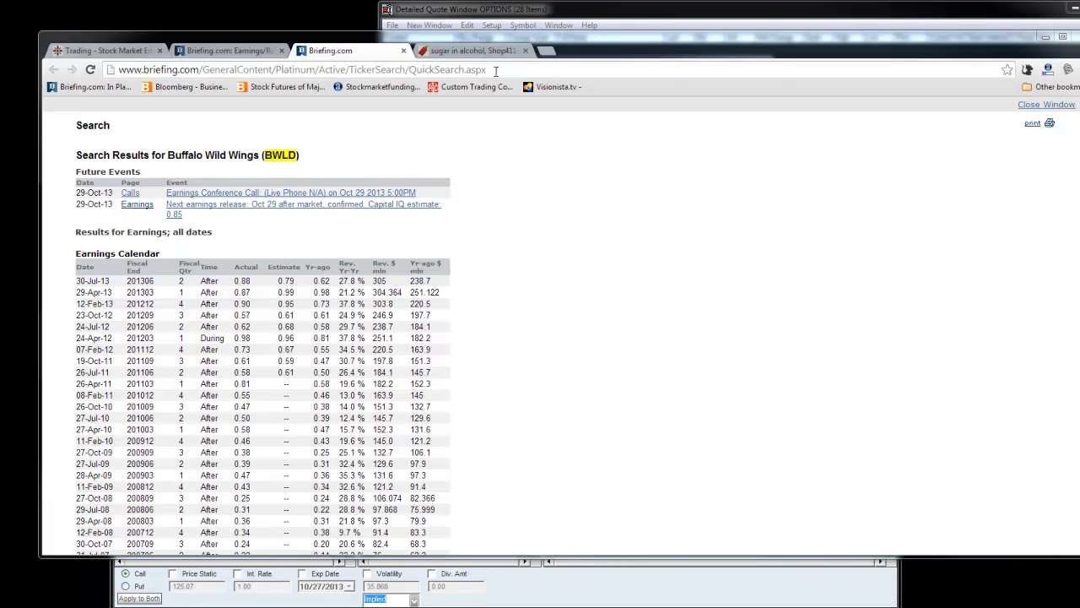
left_click_drag(616, 55, 640, 57)
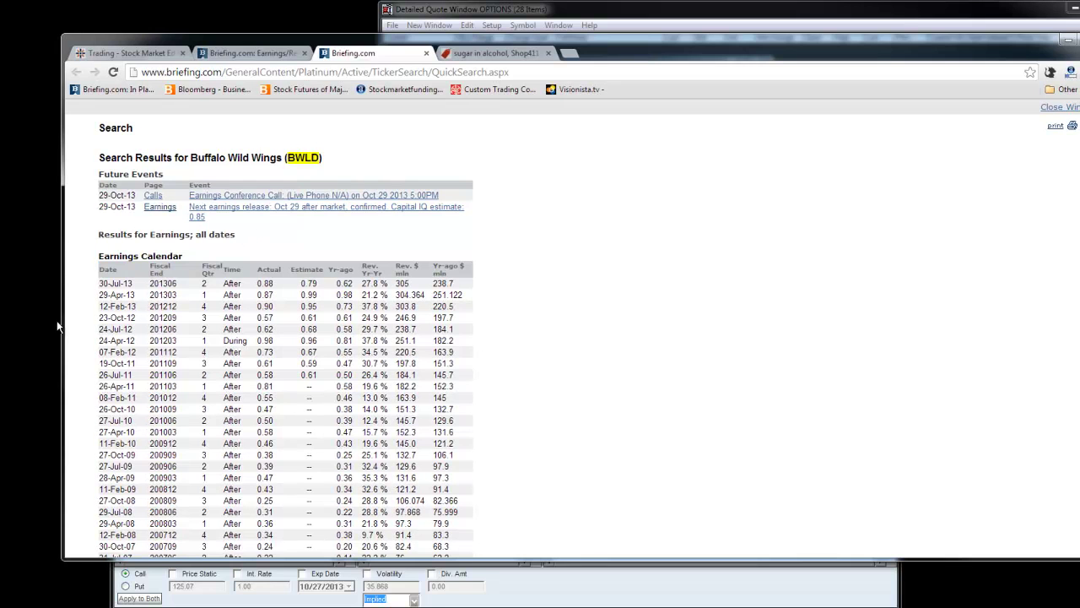
key("super+Down")
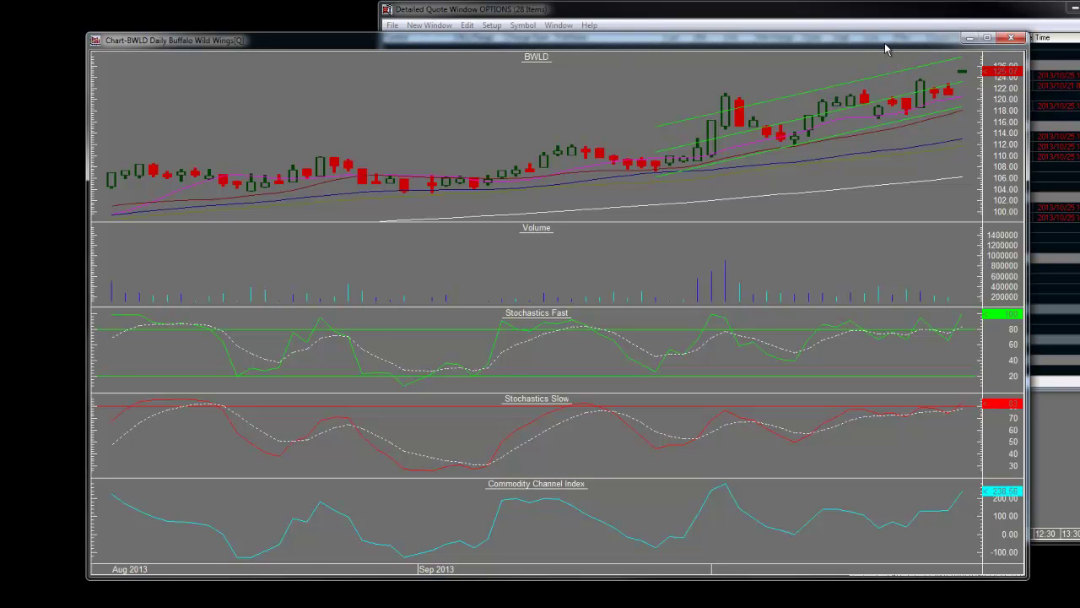
- Move the BWLD daily stochastics chart window aside, view the Nov13 125 put chart, and shift the 800 Weekly chart window slightly higher
left_click_drag(886, 46, 1079, 30)
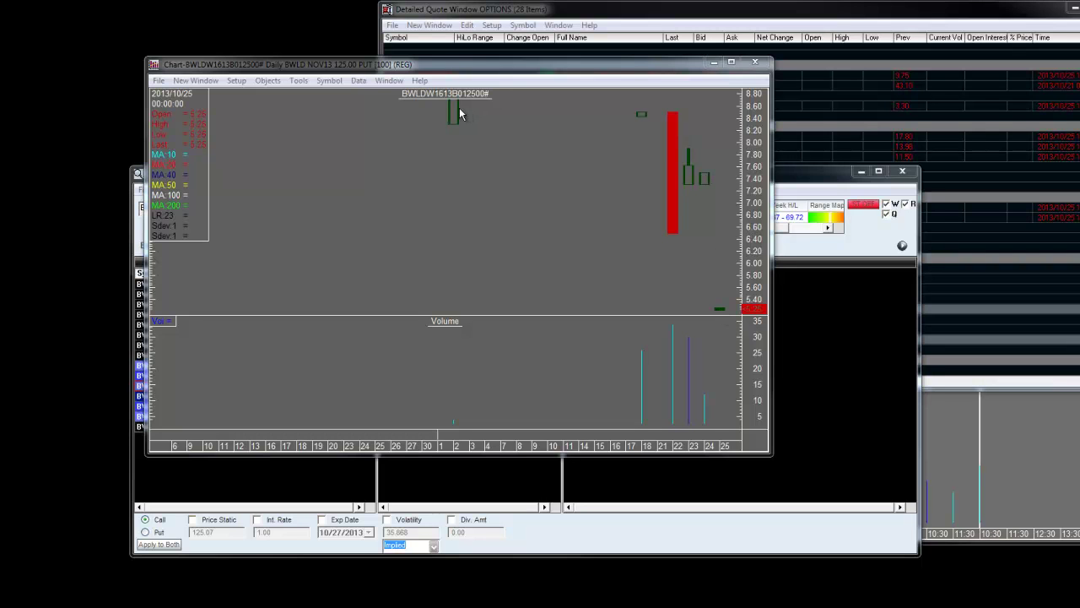
mouse_move(454, 108)
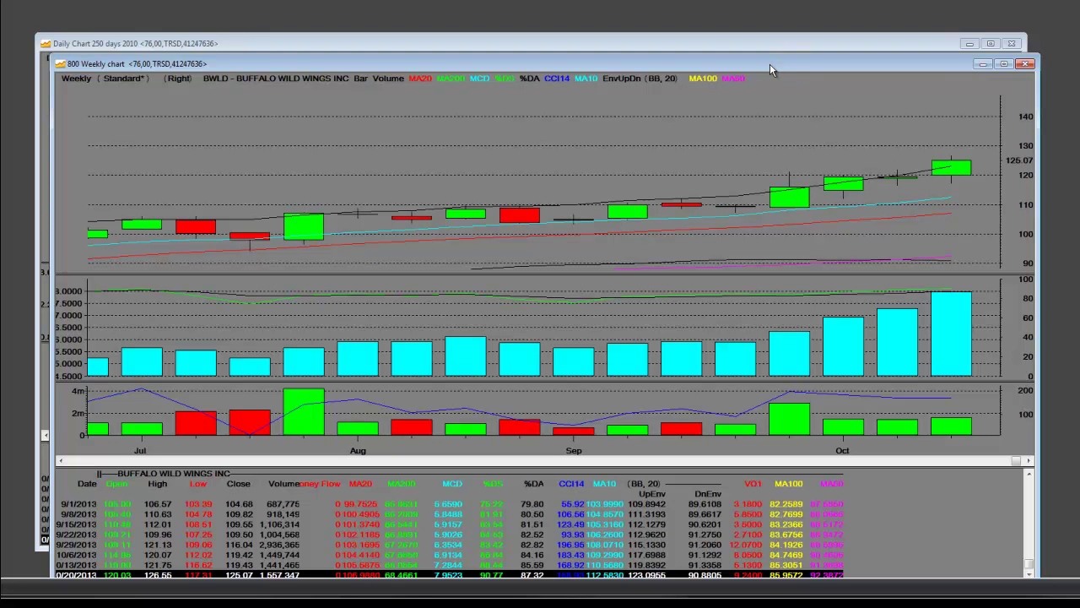
left_click_drag(769, 63, 764, 48)
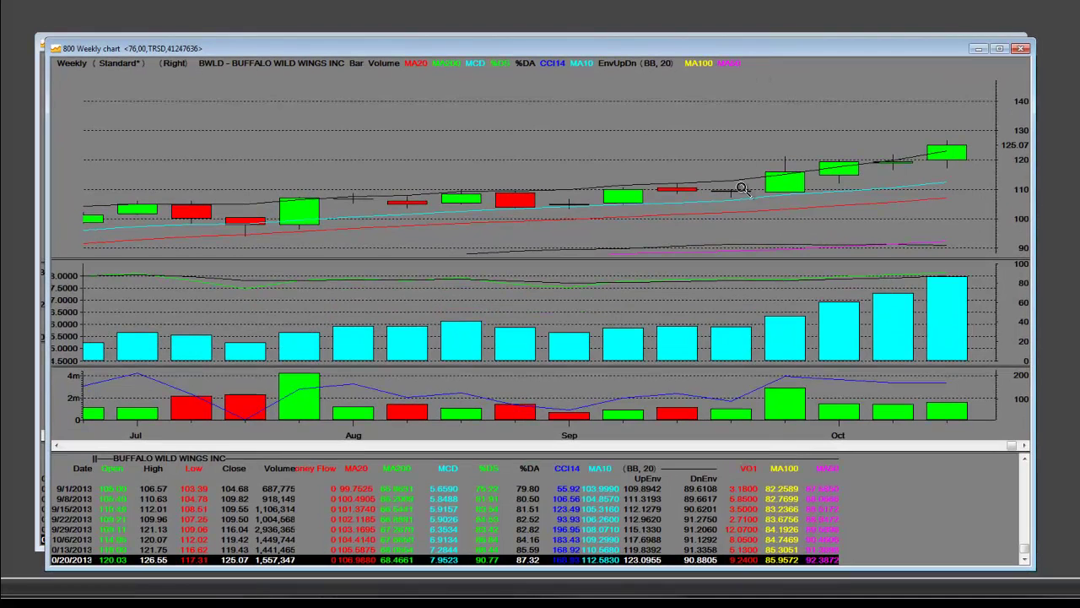